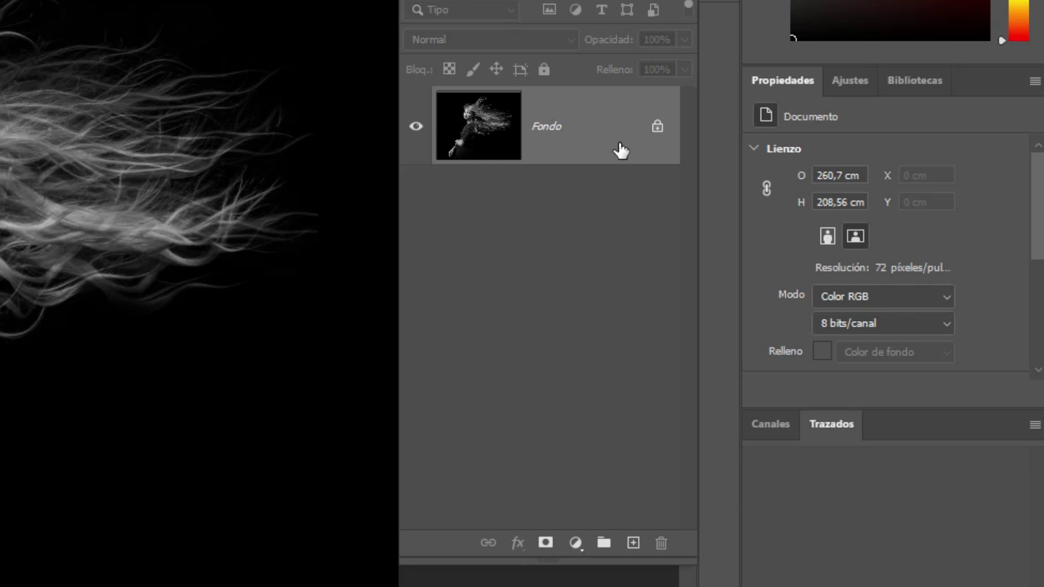
Duplicate the Fondo background layer with Ctrl+J, creating Capa 1 above it
{"action": "left_click_drag", "start_coordinate": [815, 264], "coordinate": [829, 438]}
{"action": "left_click_drag", "start_coordinate": [637, 473], "coordinate": [638, 537]}
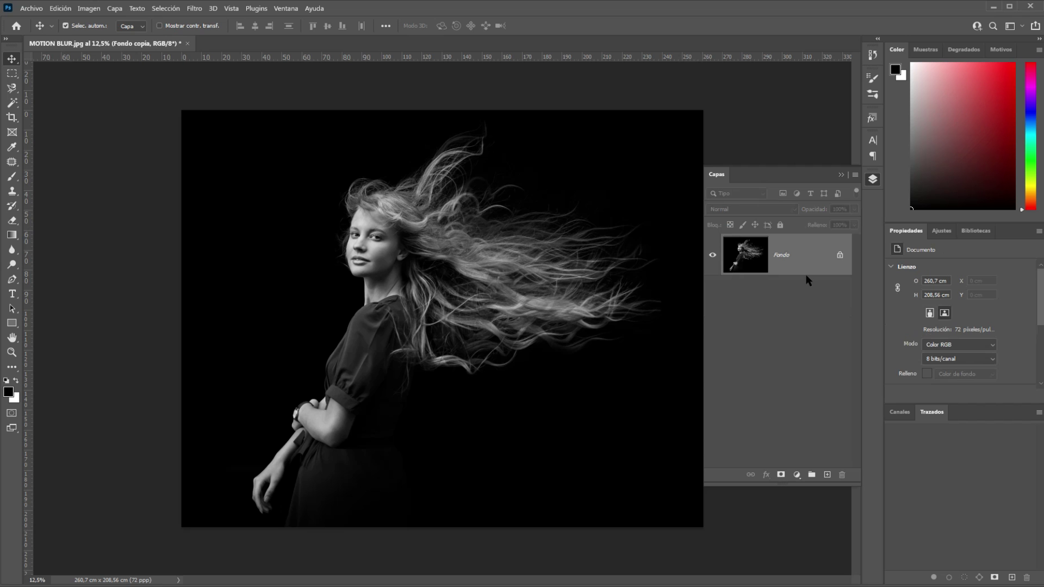
{"action": "right_click", "coordinate": [807, 270]}
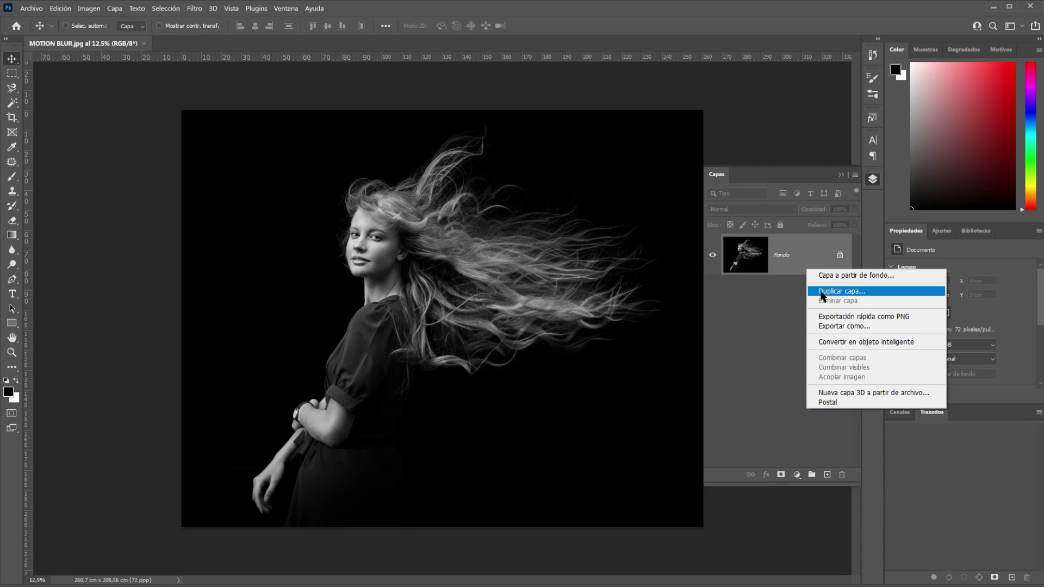
{"action": "left_click", "coordinate": [788, 313]}
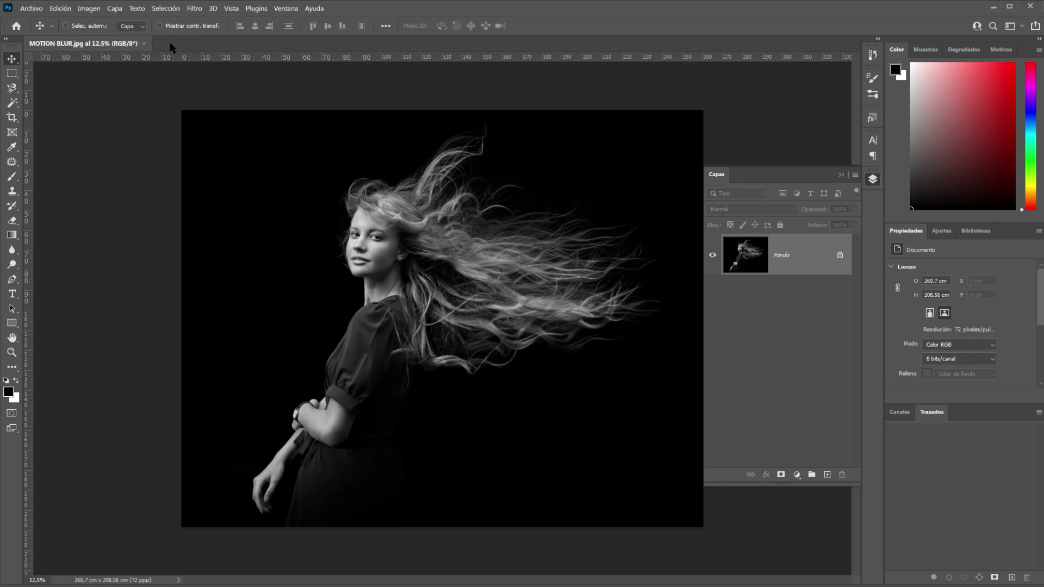
{"action": "left_click", "coordinate": [115, 8]}
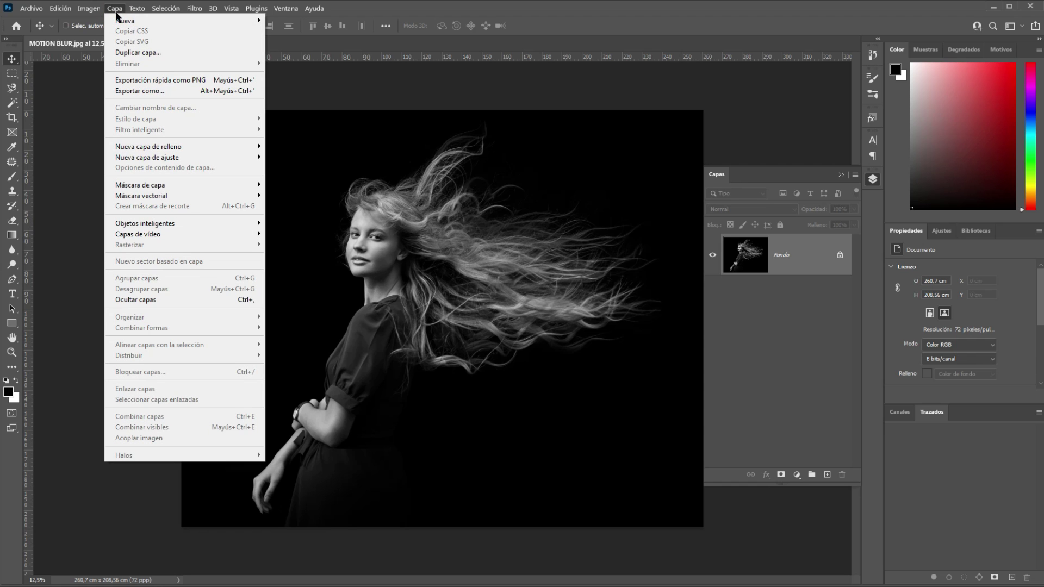
{"action": "left_click", "coordinate": [408, 17]}
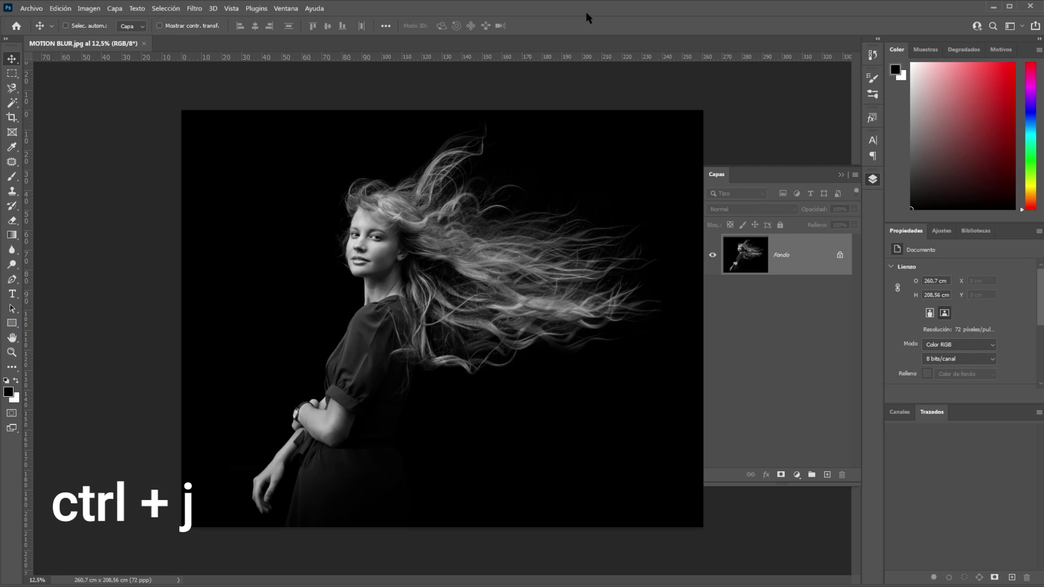
{"action": "key", "text": "ctrl+j"}
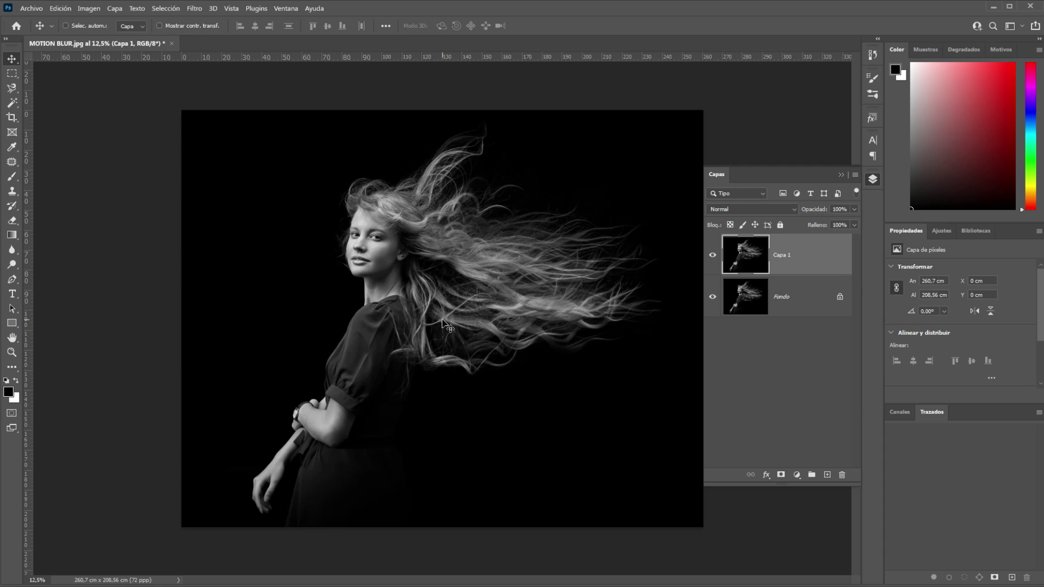
Select the woman with Select Subject and copy her onto a new layer, Capa 2
{"action": "left_click", "coordinate": [165, 9]}
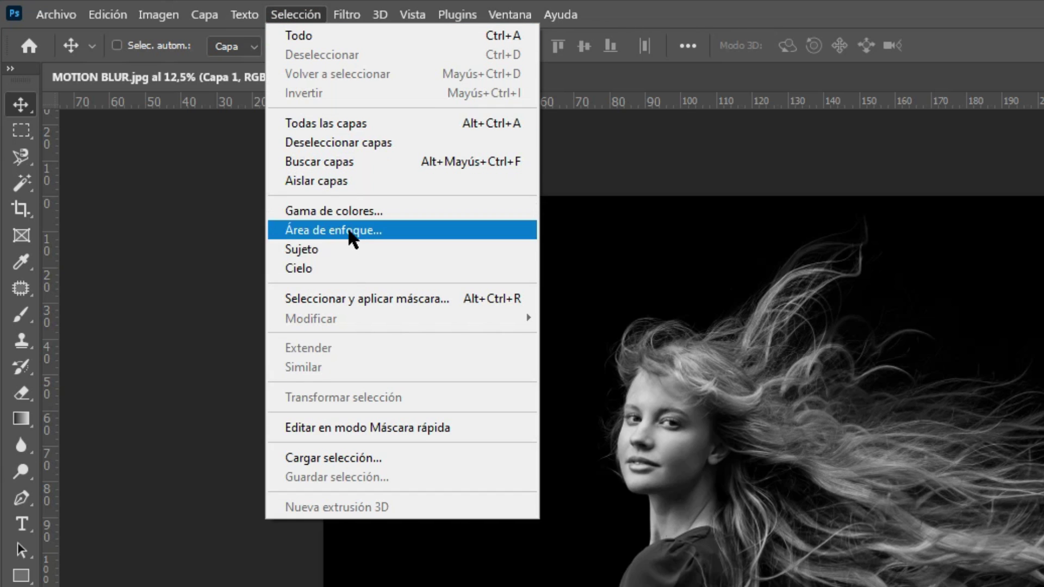
{"action": "left_click", "coordinate": [342, 251]}
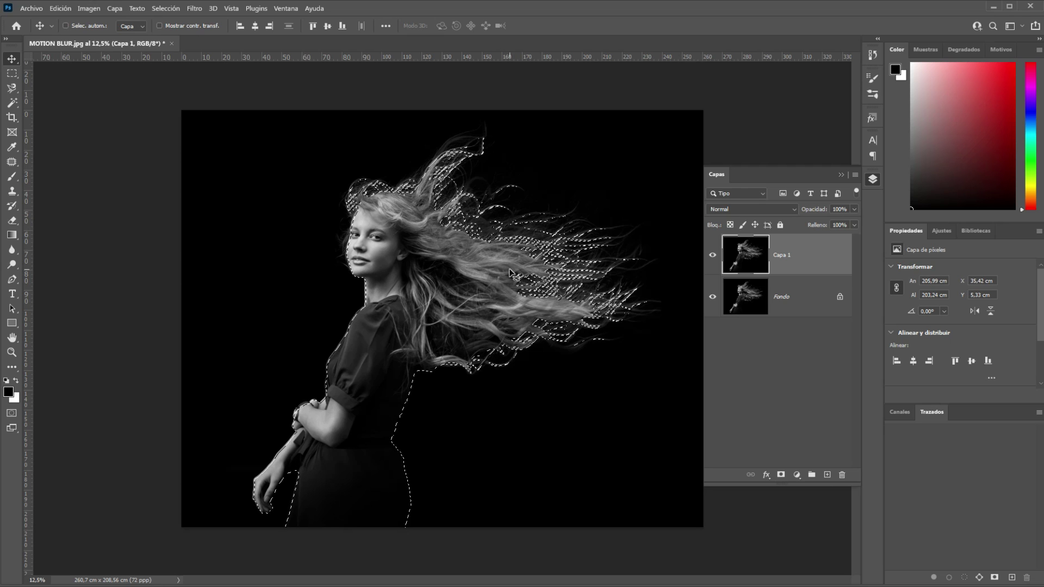
{"action": "key", "text": "ctrl+j"}
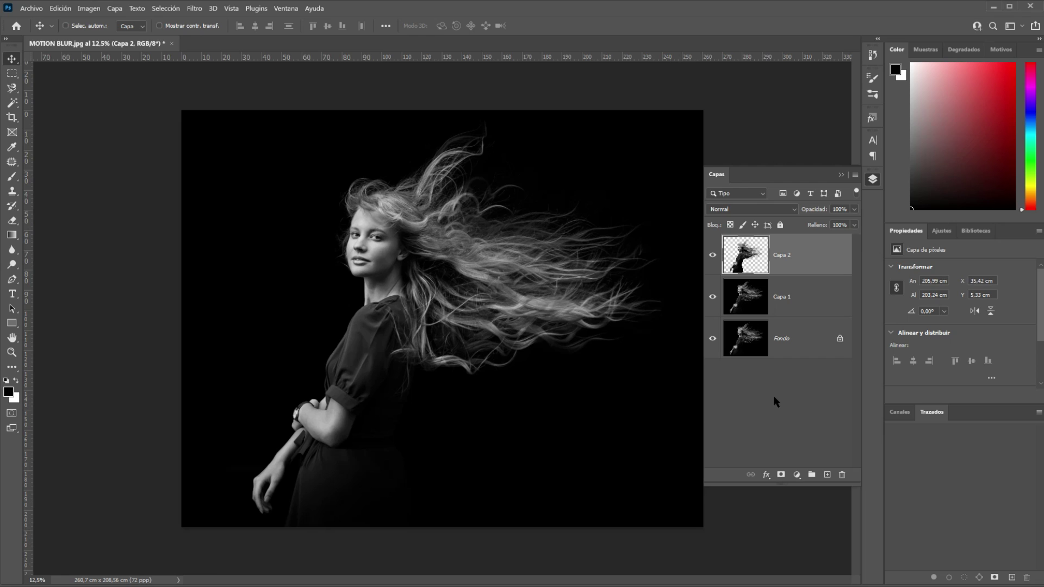
Duplicate Capa 2 to create Capa 2 copia at the top of the stack
{"action": "key", "text": "ctrl+j"}
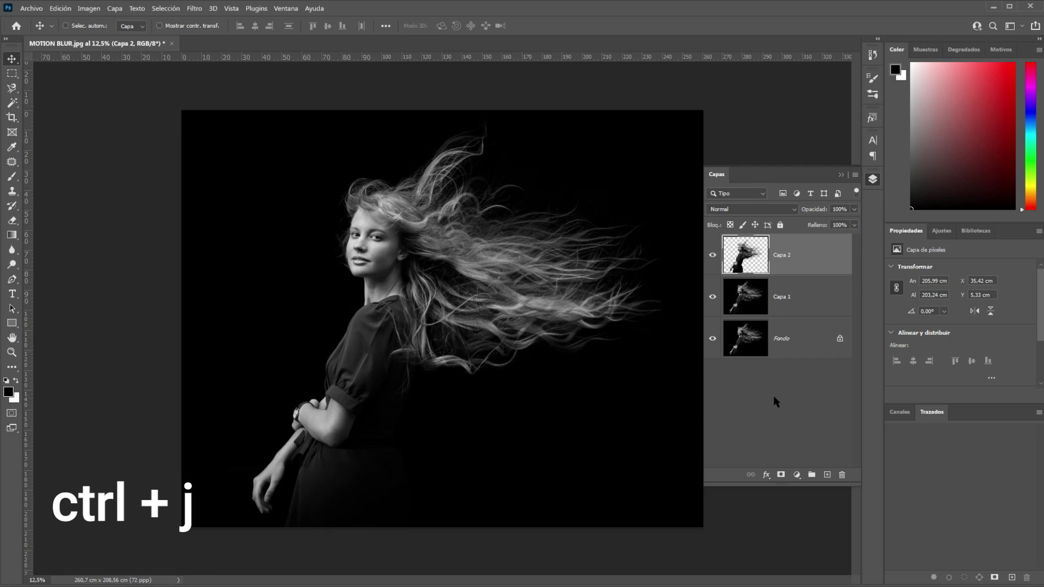
{"action": "key", "text": "ctrl"}
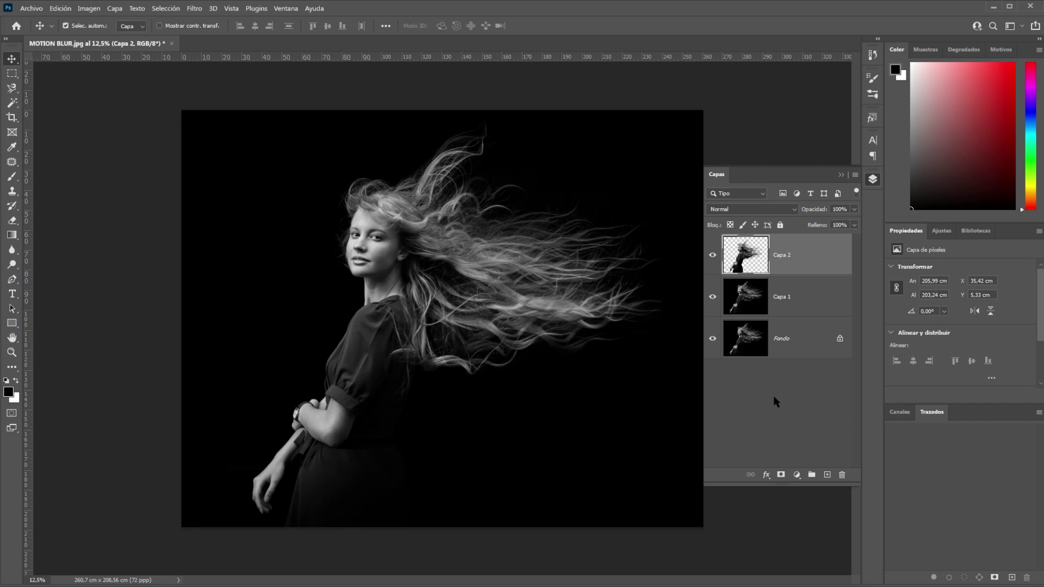
{"action": "key", "text": "ctrl+j"}
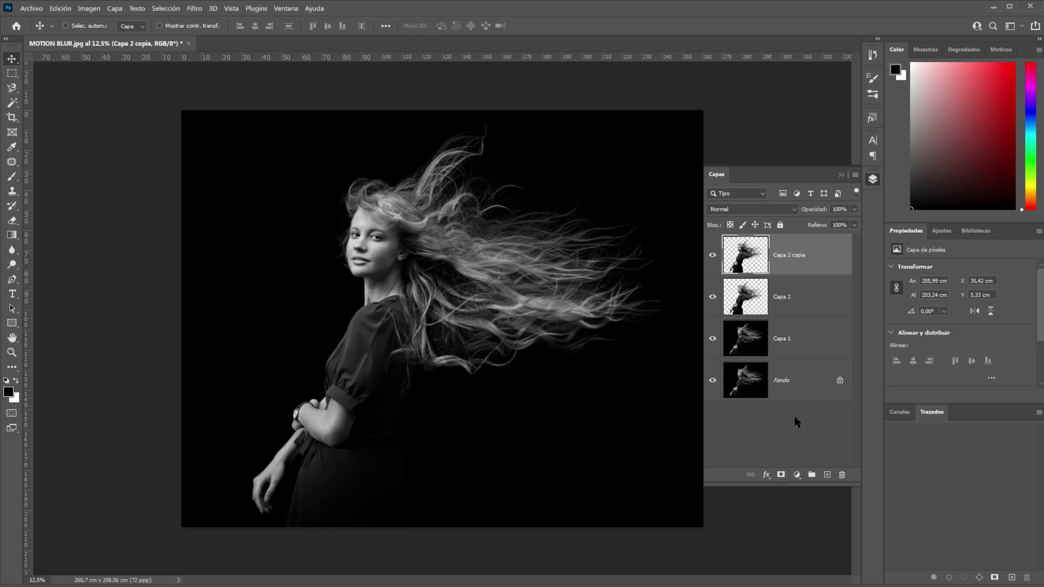
Select Fondo, Capa 1, Capa 2 and Capa 2 copia in turn to check the layer stack
{"action": "left_click", "coordinate": [791, 383]}
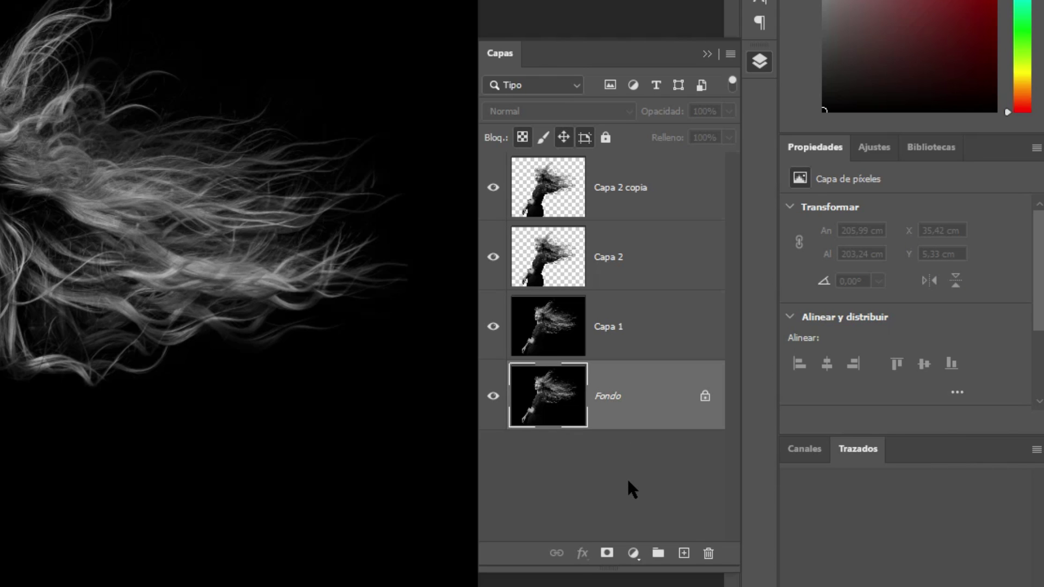
{"action": "left_click", "coordinate": [630, 343]}
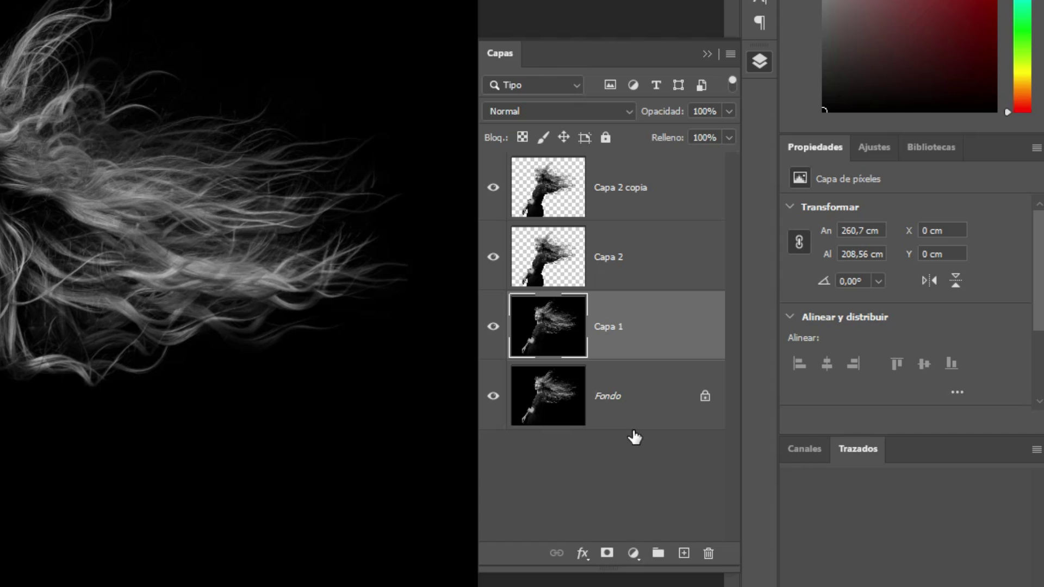
{"action": "left_click", "coordinate": [644, 260]}
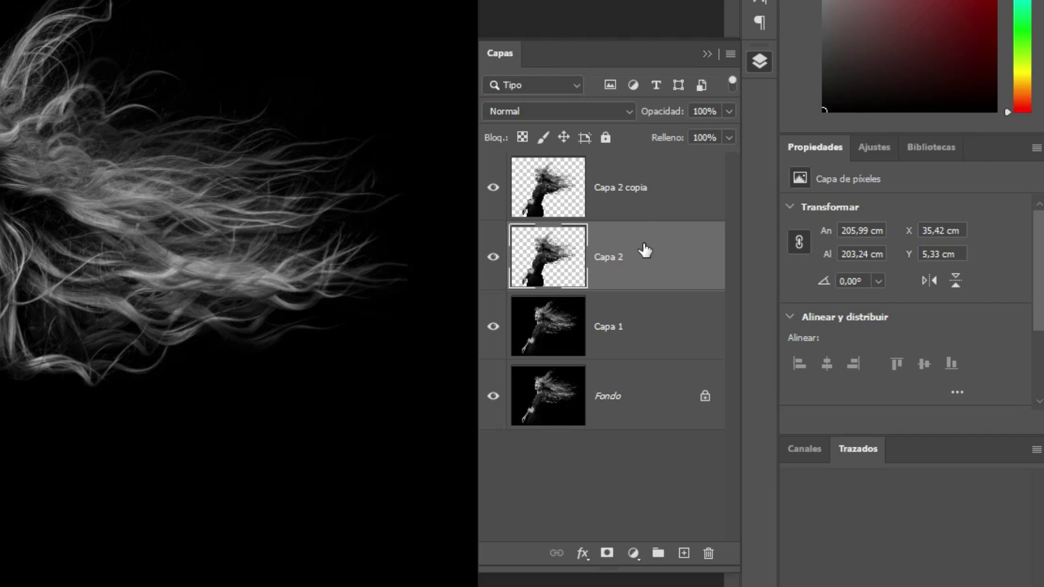
{"action": "left_click", "coordinate": [641, 204]}
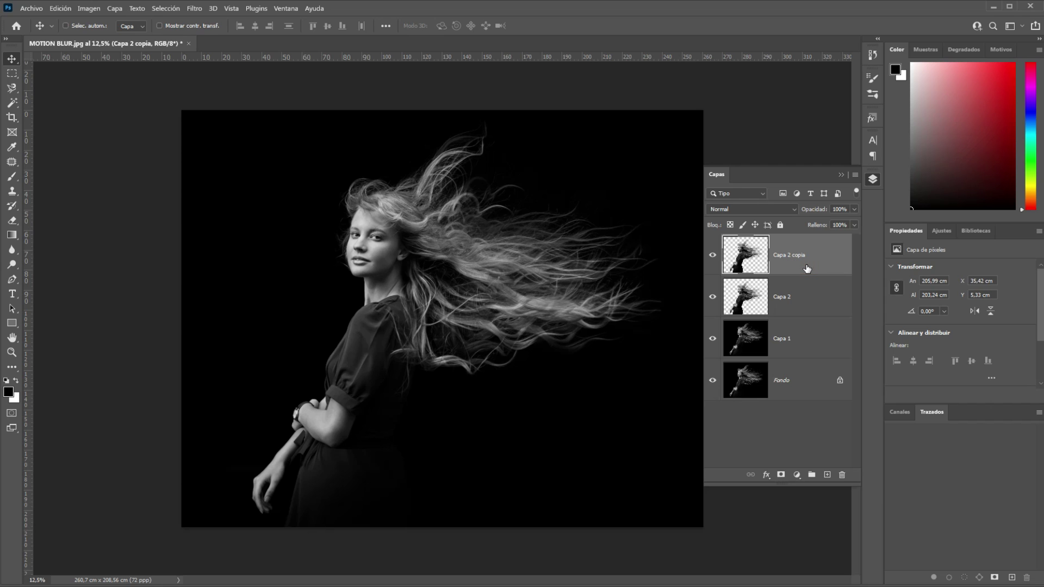
Bring up the Motion Blur filter for the Capa 2 layer
{"action": "left_click", "coordinate": [801, 296]}
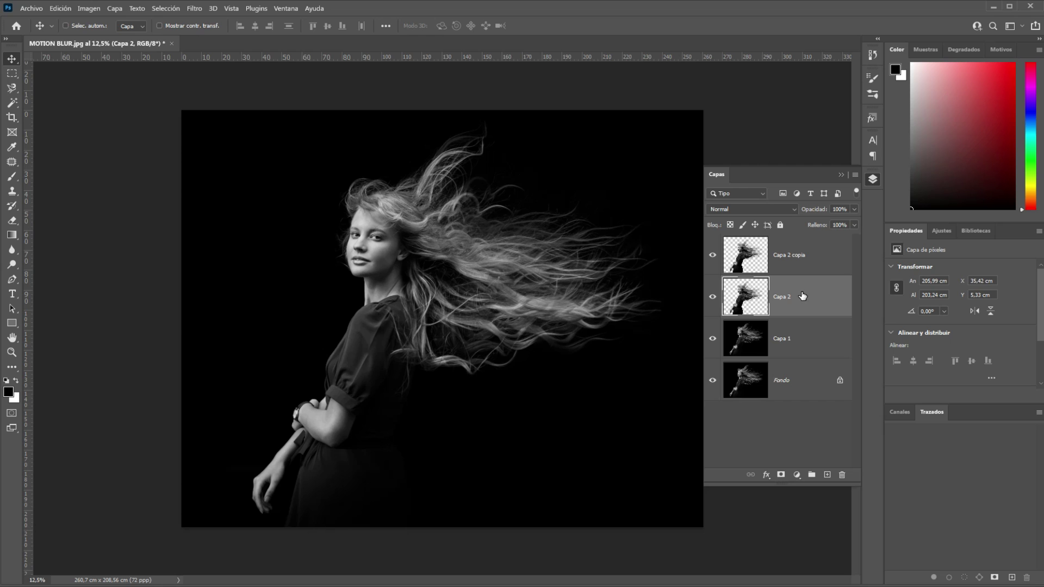
{"action": "left_click", "coordinate": [194, 8]}
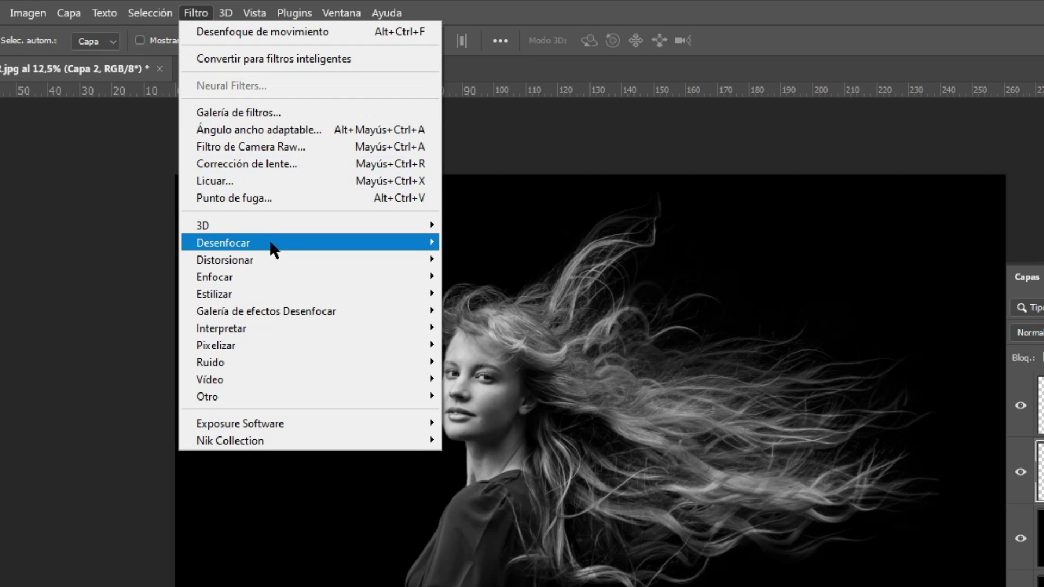
{"action": "left_click", "coordinate": [270, 242]}
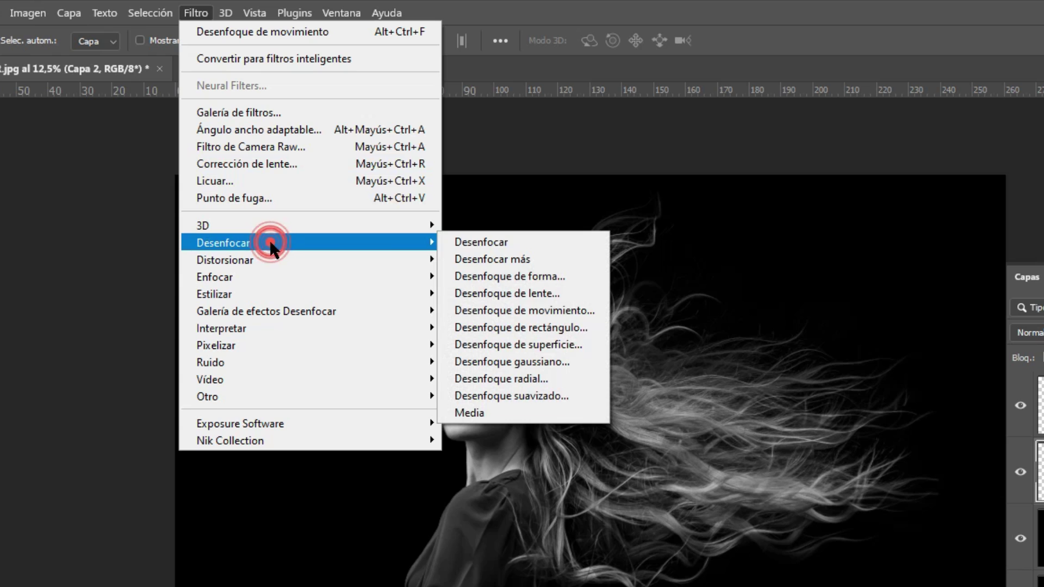
{"action": "left_click", "coordinate": [524, 311]}
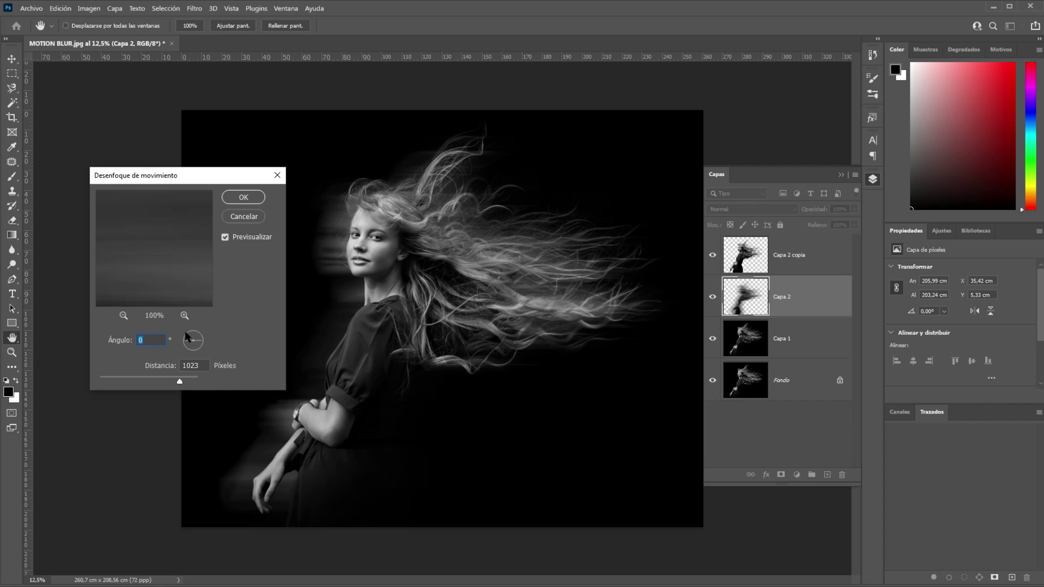
Set the motion blur to a 0° angle and about 1054 px distance, and apply it
{"action": "left_click", "coordinate": [198, 330]}
{"action": "left_click", "coordinate": [192, 347]}
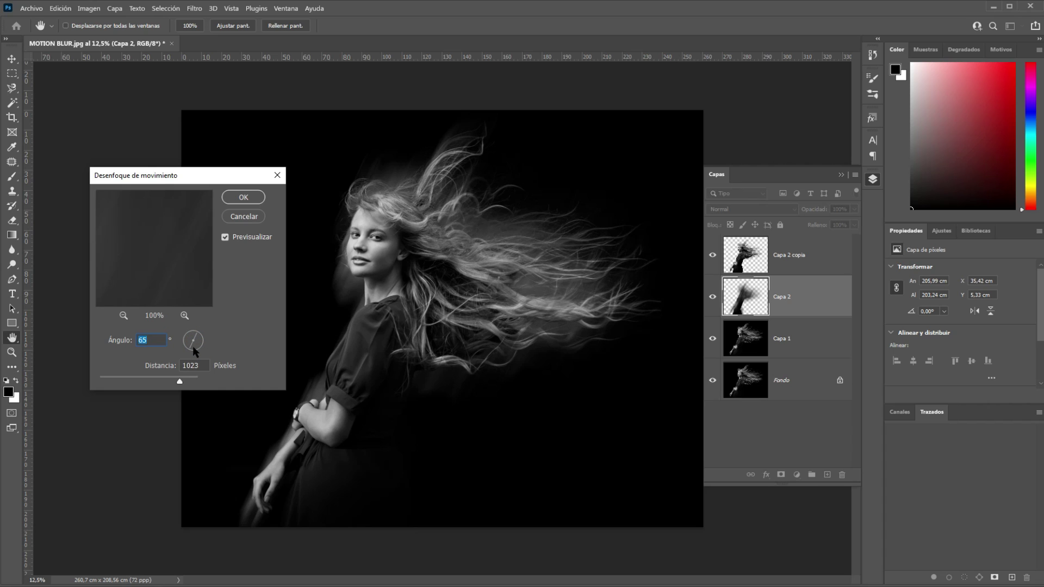
{"action": "left_click_drag", "start_coordinate": [193, 346], "coordinate": [202, 341]}
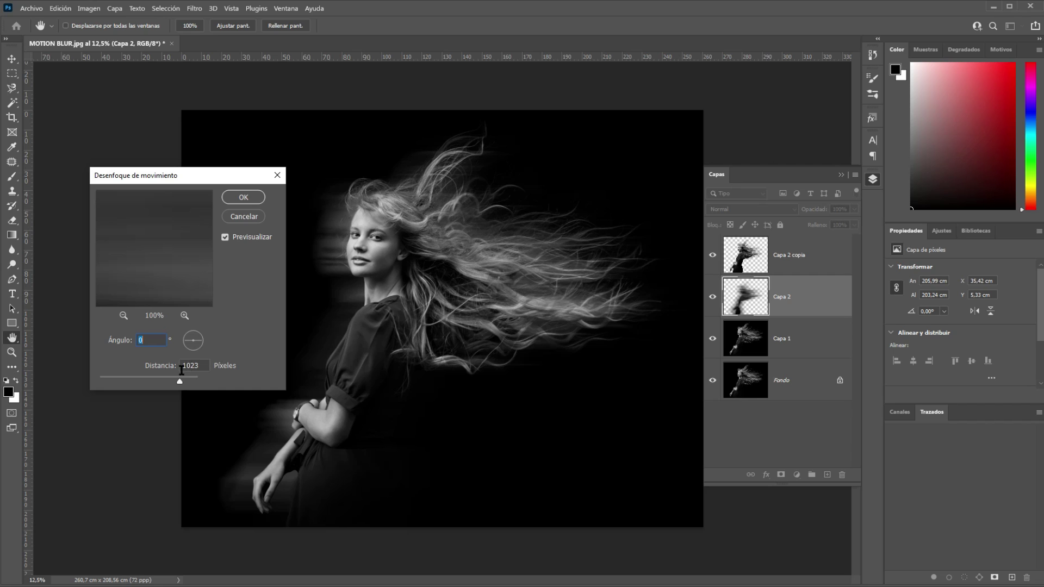
{"action": "left_click_drag", "start_coordinate": [179, 381], "coordinate": [174, 378]}
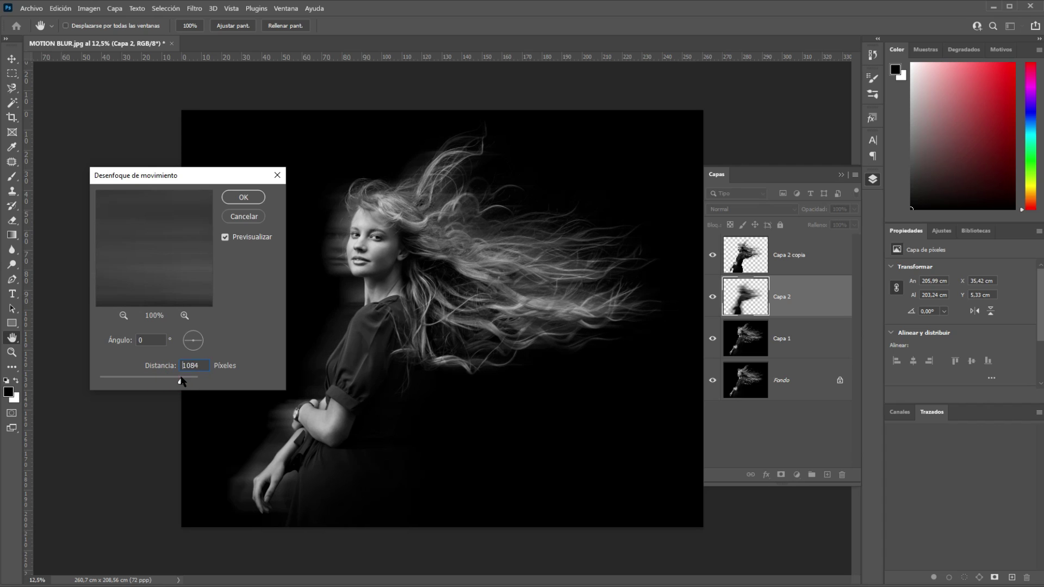
{"action": "left_click_drag", "start_coordinate": [175, 381], "coordinate": [179, 381]}
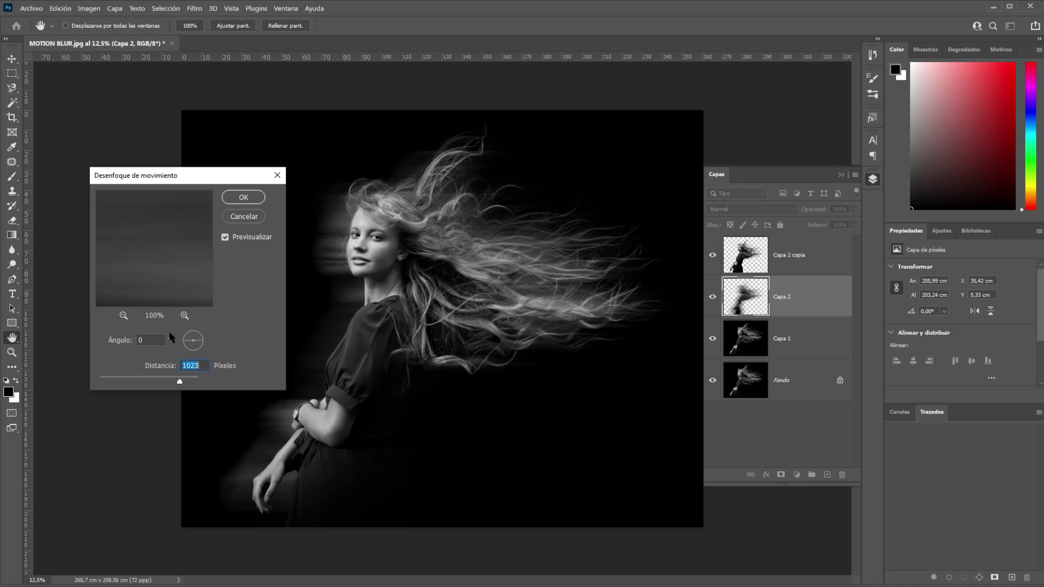
{"action": "left_click_drag", "start_coordinate": [180, 382], "coordinate": [182, 382]}
{"action": "left_click", "coordinate": [243, 198]}
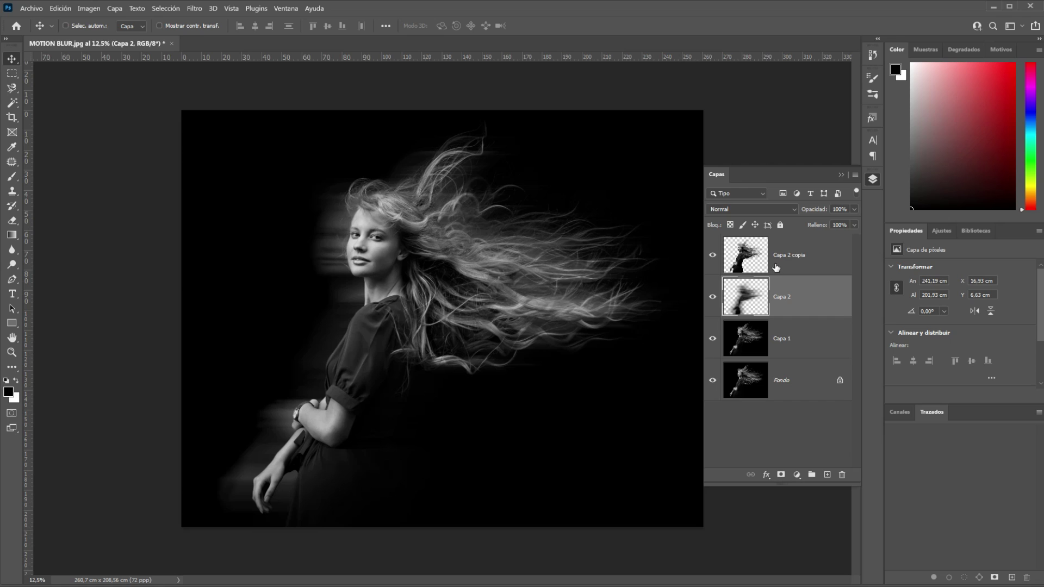
Convert the Capa 2 copia layer into a smart object
{"action": "left_click", "coordinate": [793, 259]}
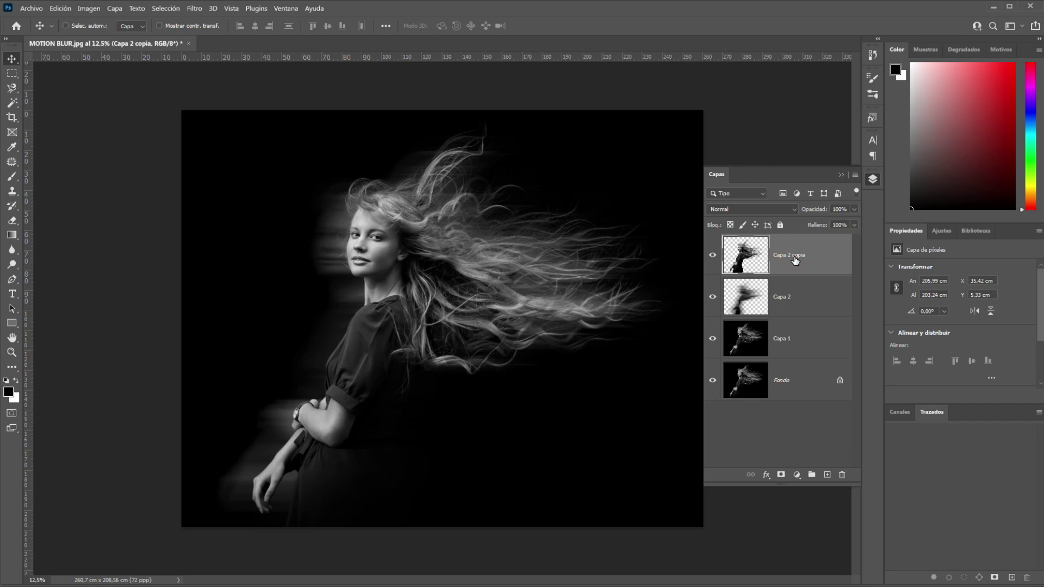
{"action": "right_click", "coordinate": [823, 257]}
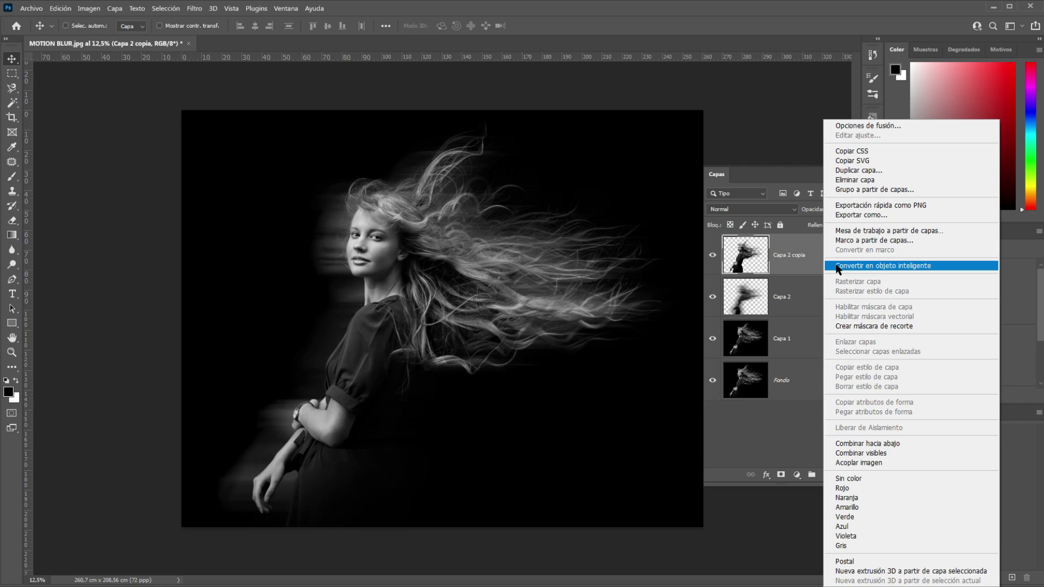
{"action": "left_click", "coordinate": [837, 266]}
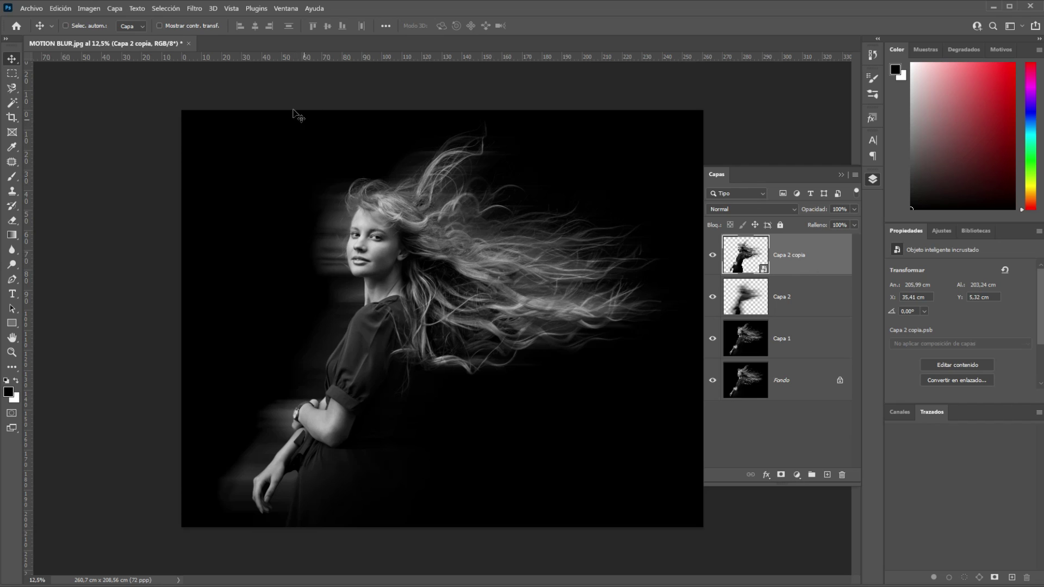
{"action": "left_click", "coordinate": [196, 9]}
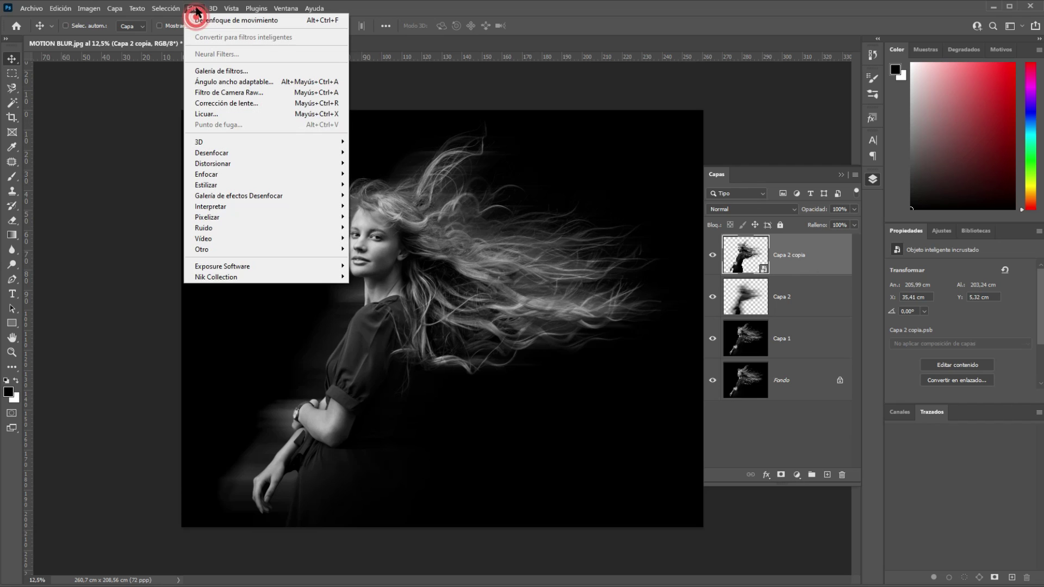
Apply a 0° Motion Blur smart filter to Capa 2 copia with distance lowered to about 657 px
{"action": "left_click", "coordinate": [223, 152]}
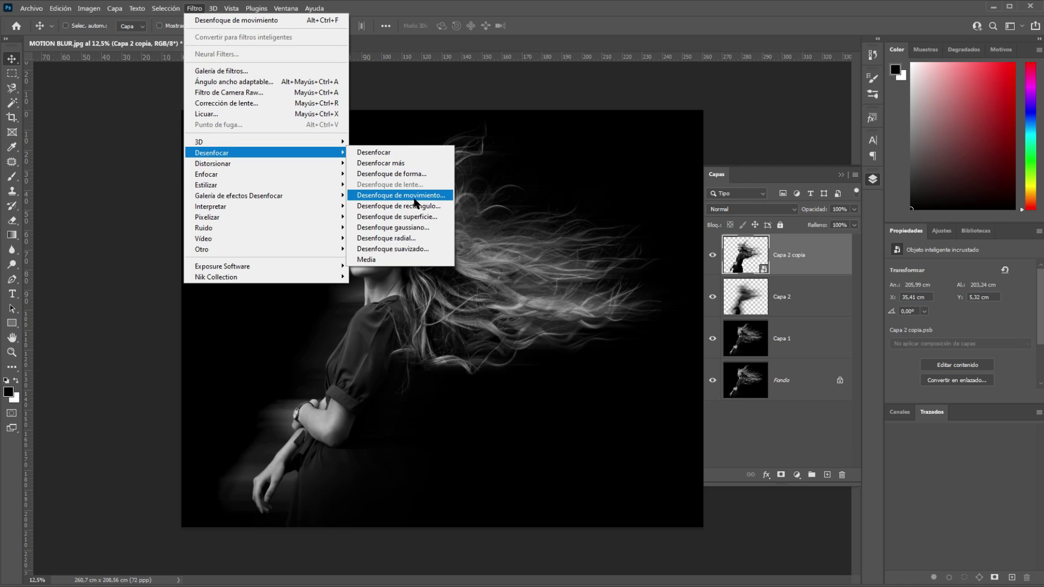
{"action": "left_click", "coordinate": [414, 196]}
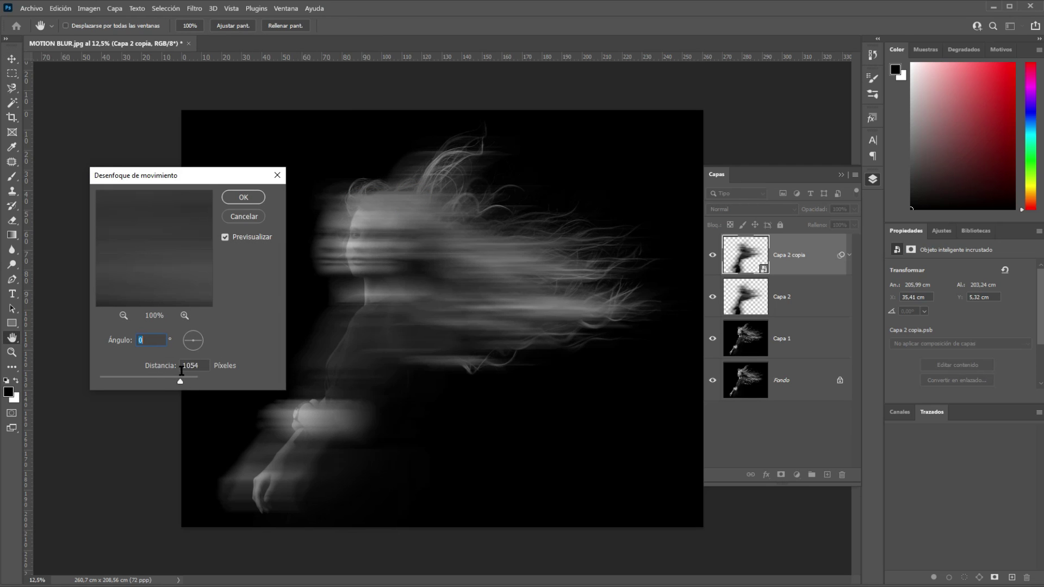
{"action": "left_click_drag", "start_coordinate": [175, 382], "coordinate": [170, 381]}
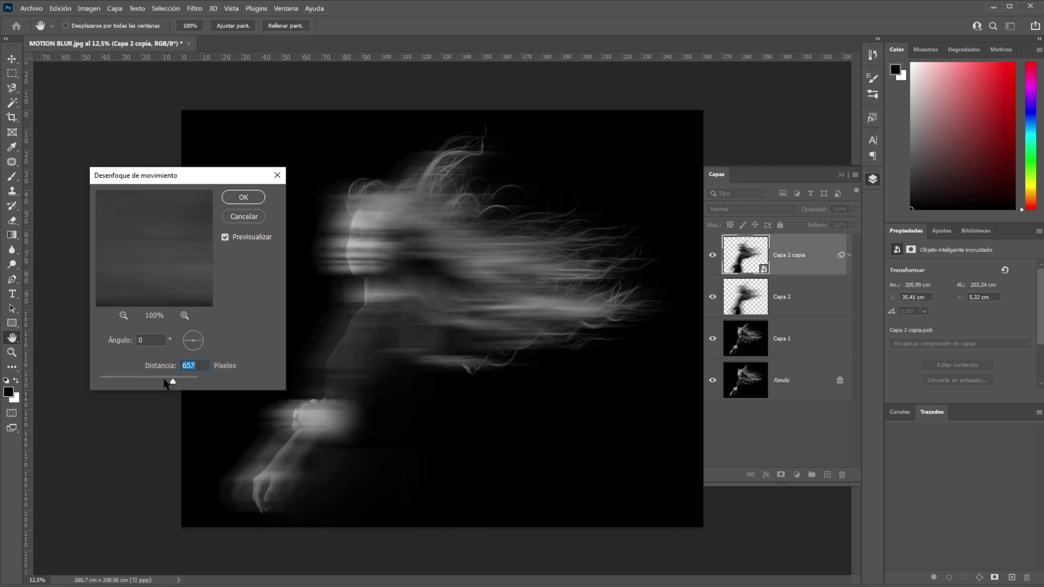
{"action": "left_click", "coordinate": [243, 197]}
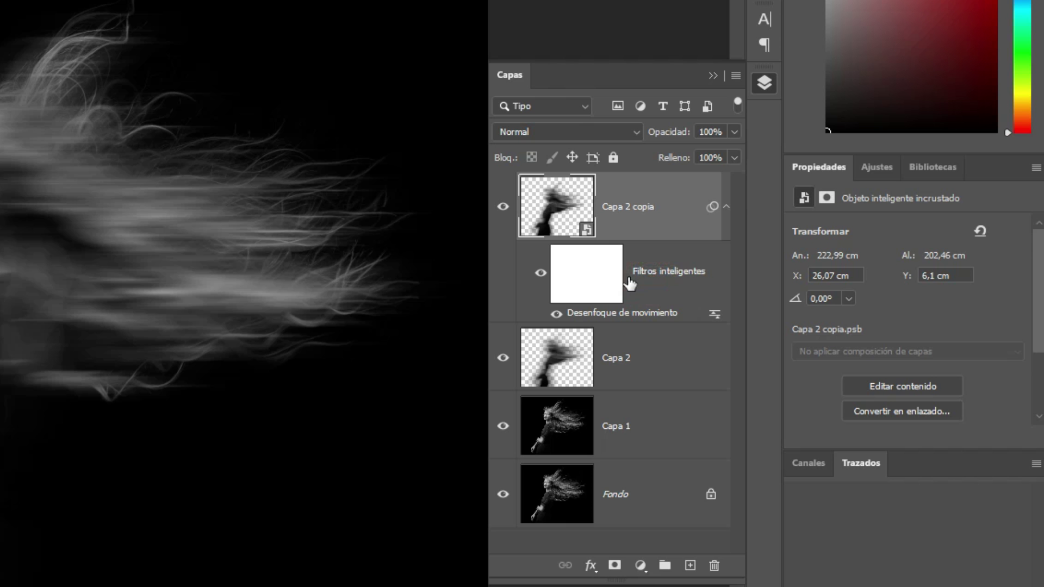
Select the Smart Filters mask thumbnail under Capa 2 copia
{"action": "left_click", "coordinate": [598, 287]}
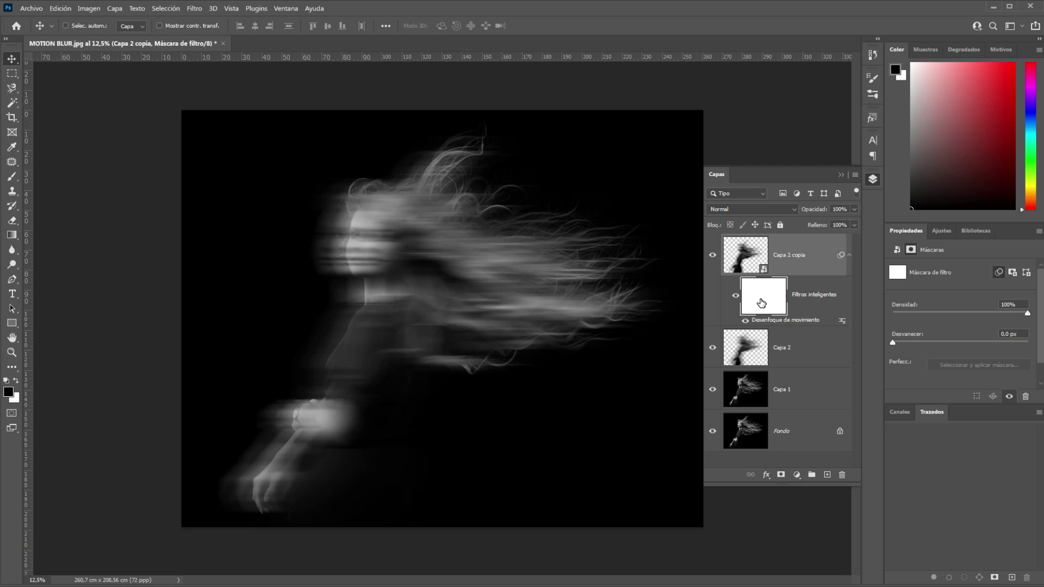
Switch to the Brush and paint black on the filter mask over the face, toggling colours with X
{"action": "key", "text": "b"}
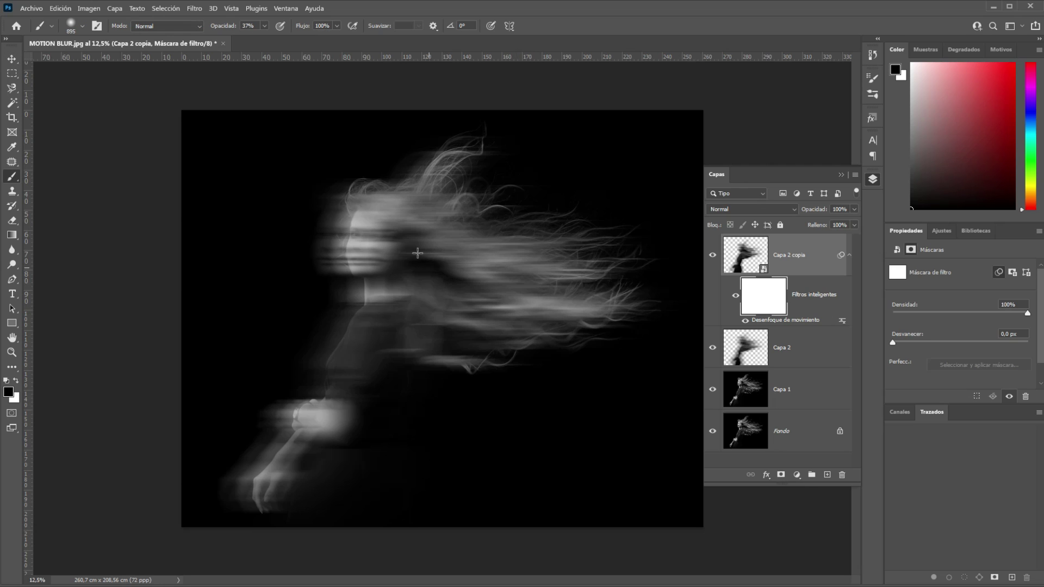
{"action": "left_click", "coordinate": [250, 25]}
{"action": "type", "text": "100"}
{"action": "mouse_move", "coordinate": [307, 294]}
{"action": "left_mouse_down"}
{"action": "mouse_move", "coordinate": [380, 267]}
{"action": "mouse_move", "coordinate": [337, 344]}
{"action": "mouse_move", "coordinate": [451, 261]}
{"action": "mouse_move", "coordinate": [326, 431]}
{"action": "mouse_move", "coordinate": [381, 228]}
{"action": "mouse_move", "coordinate": [408, 191]}
{"action": "mouse_move", "coordinate": [340, 361]}
{"action": "mouse_move", "coordinate": [295, 336]}
{"action": "left_mouse_up"}
{"action": "key", "text": "x"}
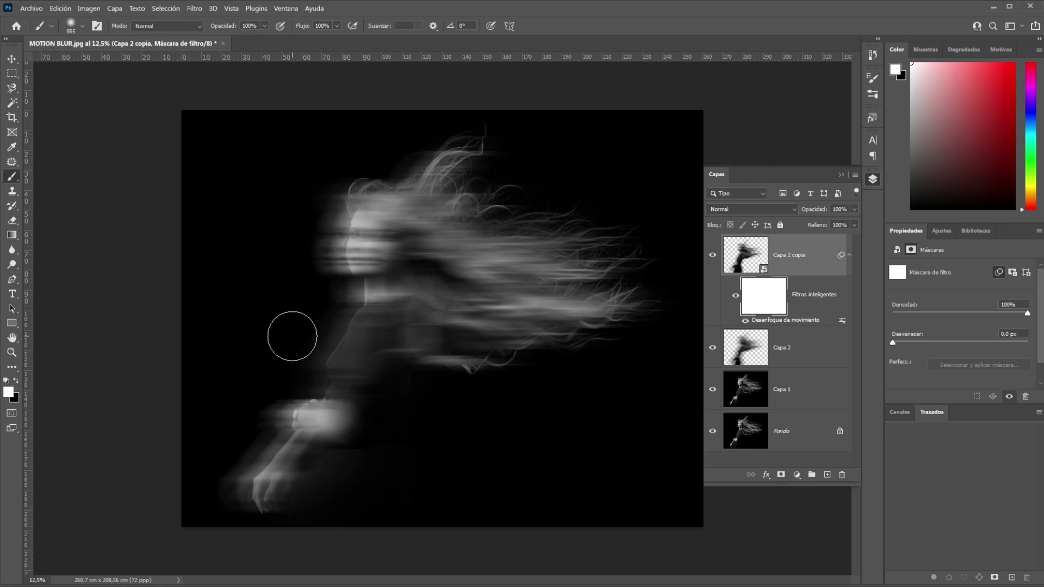
{"action": "key", "text": "x"}
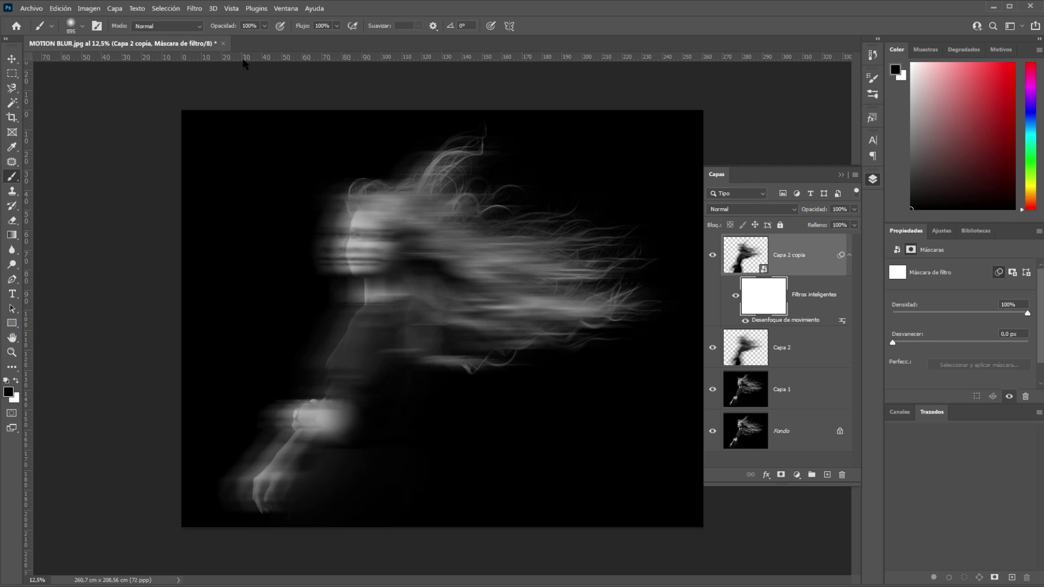
Lower brush opacity to 34% and paint the mask over the face and nearby hair to sharpen them
{"action": "left_click", "coordinate": [264, 25]}
{"action": "left_click", "coordinate": [233, 39]}
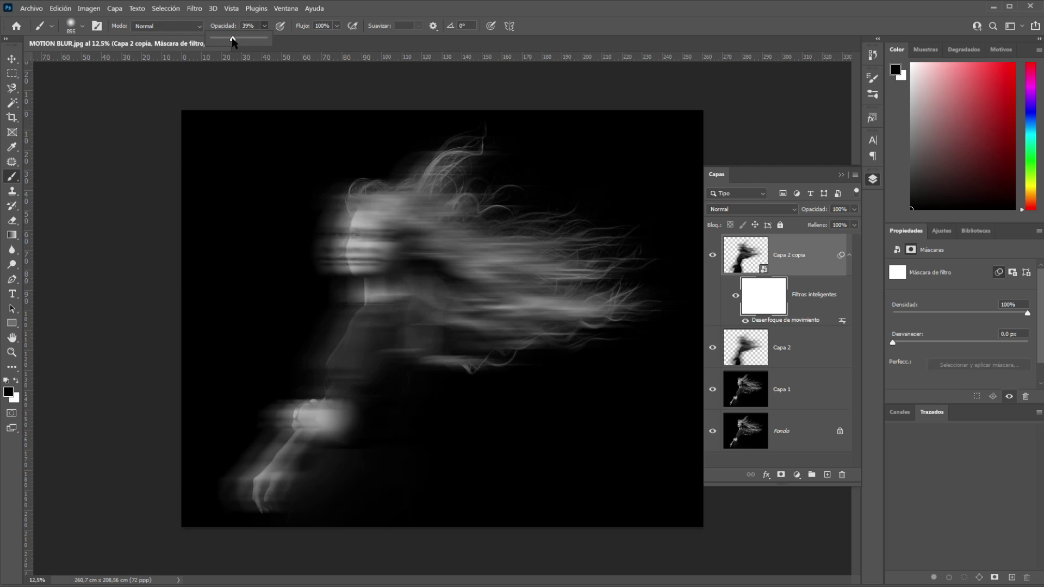
{"action": "left_click", "coordinate": [374, 17]}
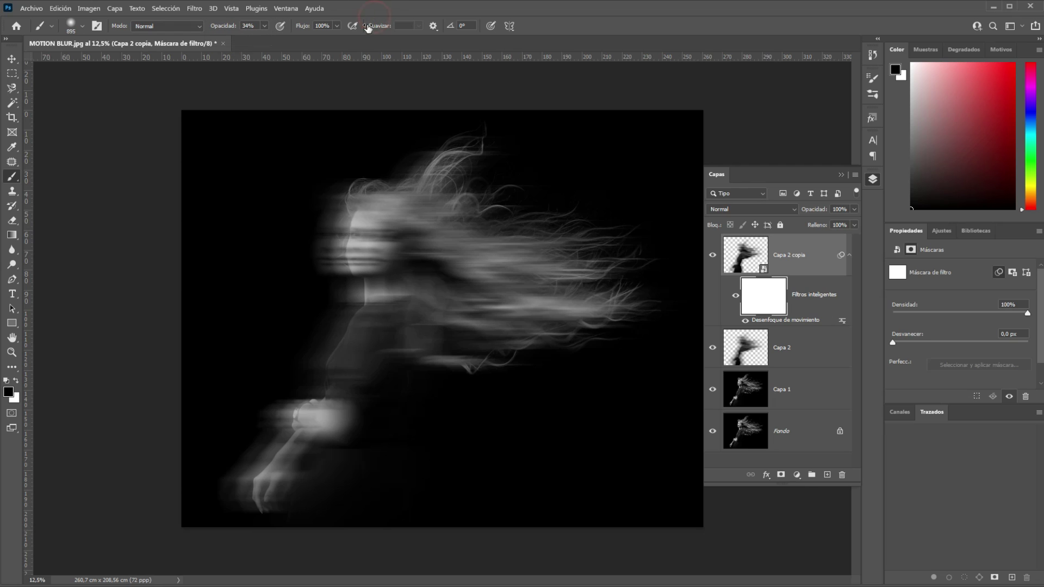
{"action": "mouse_move", "coordinate": [365, 203]}
{"action": "left_mouse_down"}
{"action": "mouse_move", "coordinate": [385, 247]}
{"action": "mouse_move", "coordinate": [370, 231]}
{"action": "mouse_move", "coordinate": [311, 418]}
{"action": "left_mouse_up"}
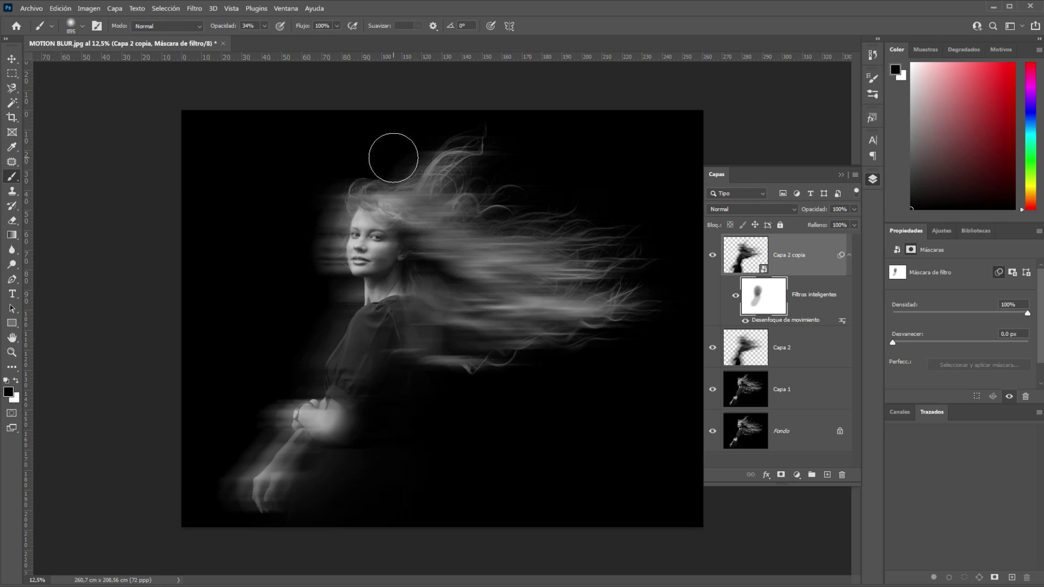
{"action": "mouse_move", "coordinate": [414, 227]}
{"action": "left_mouse_down"}
{"action": "mouse_move", "coordinate": [436, 279]}
{"action": "mouse_move", "coordinate": [435, 326]}
{"action": "left_mouse_up"}
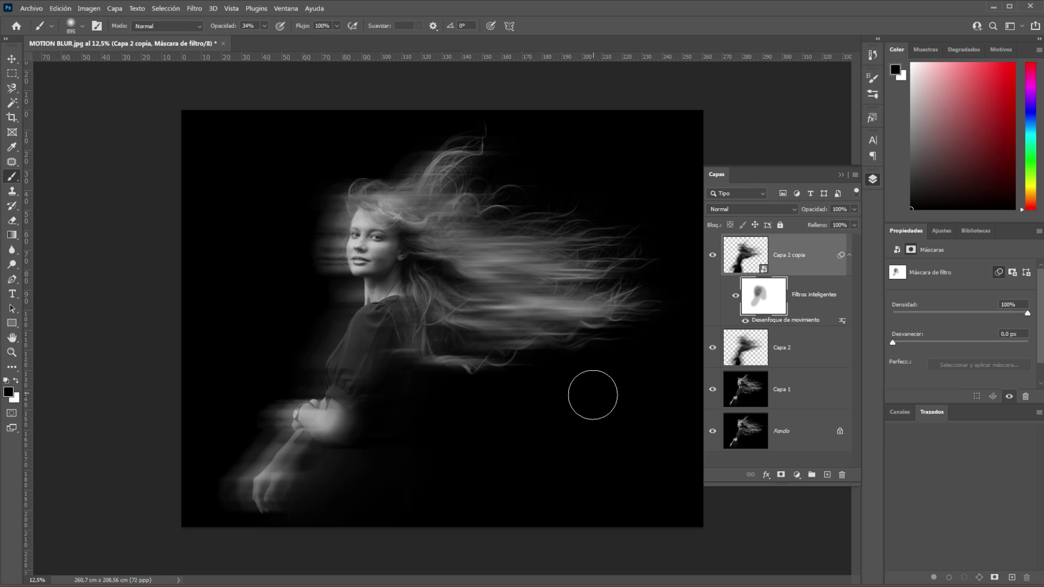